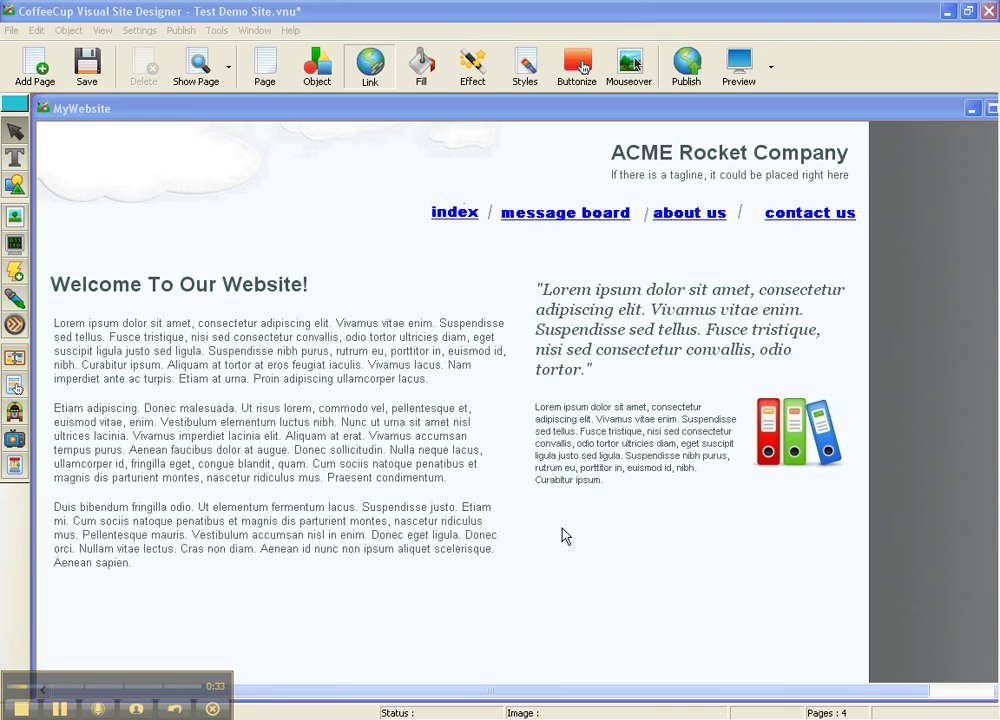
Bring up the shapes palette over the ACME page and dismiss the Shapes Tool notice.
{"action": "left_click", "coordinate": [16, 192]}
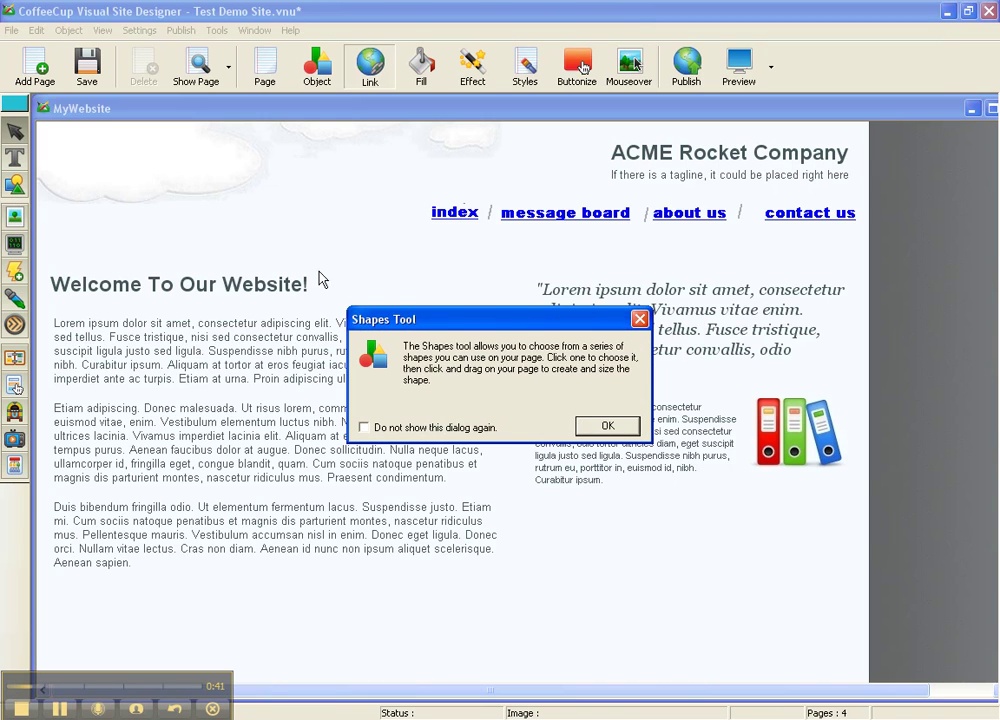
{"action": "left_click", "coordinate": [608, 426]}
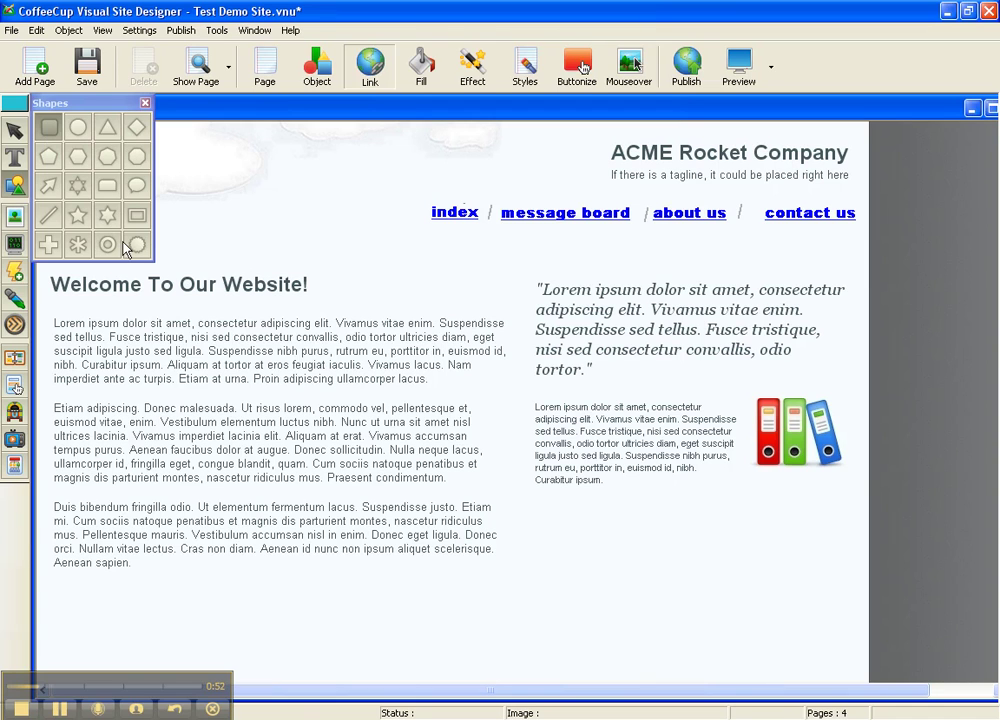
Draw a rounded rectangle below the right-hand text column, then close the shapes palette.
{"action": "left_click", "coordinate": [50, 130]}
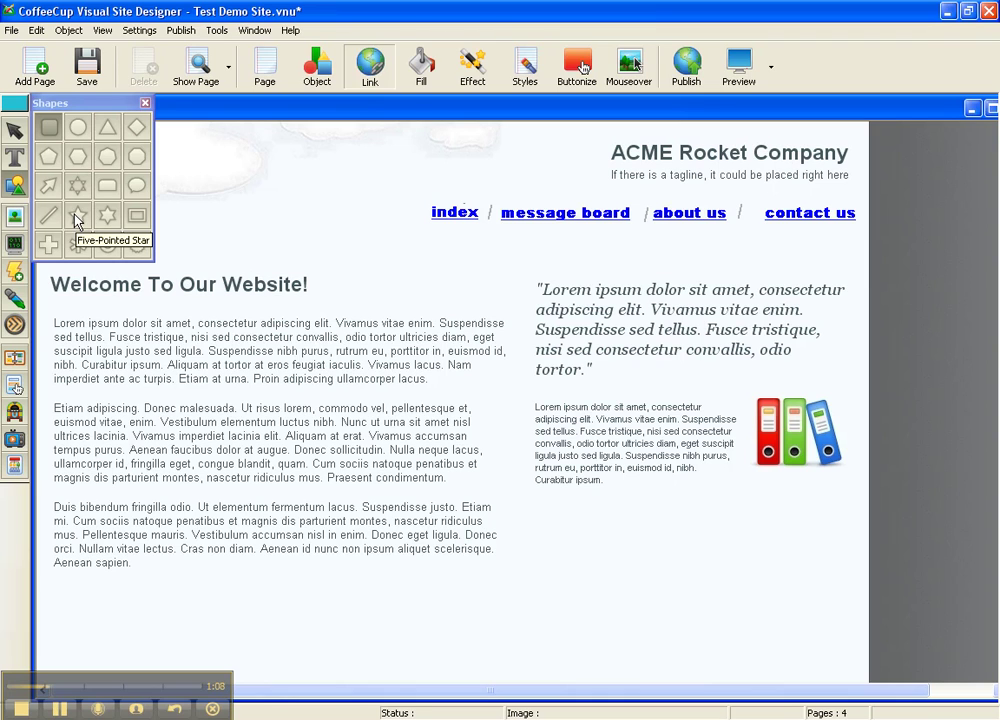
{"action": "left_click", "coordinate": [49, 129]}
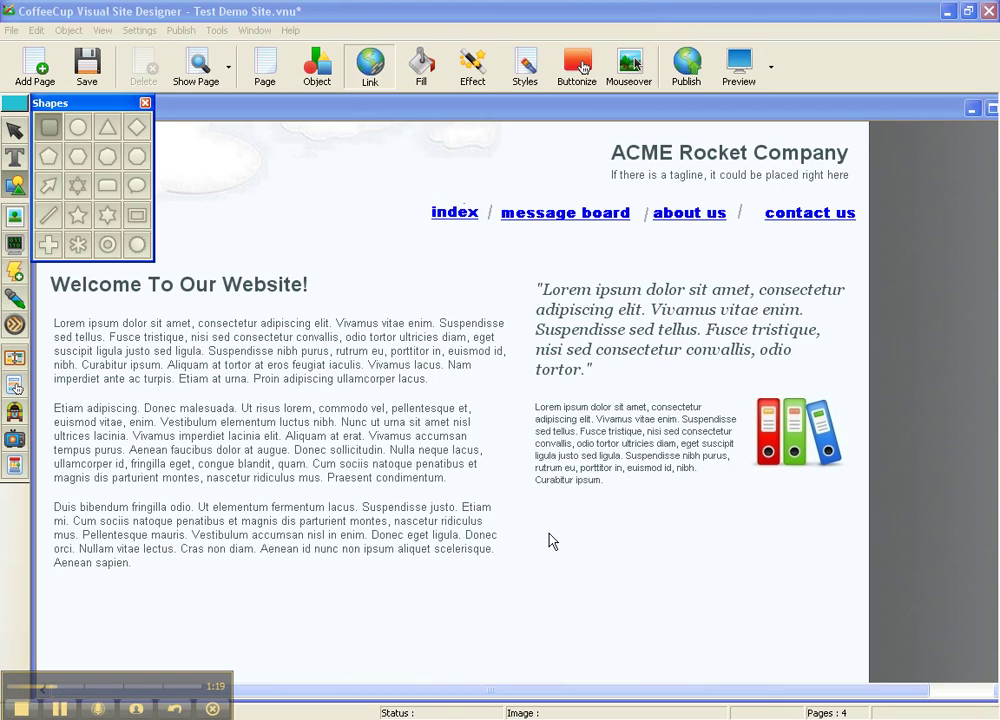
{"action": "mouse_move", "coordinate": [549, 533]}
{"action": "left_mouse_down"}
{"action": "mouse_move", "coordinate": [744, 550]}
{"action": "mouse_move", "coordinate": [774, 591]}
{"action": "left_mouse_up"}
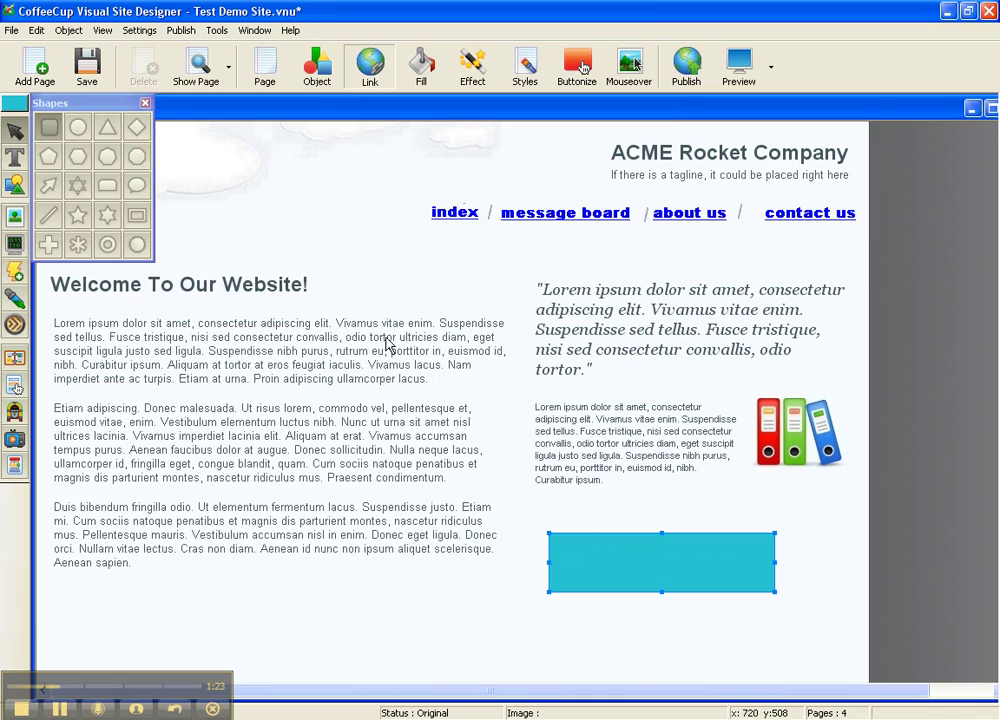
{"action": "left_click", "coordinate": [145, 103]}
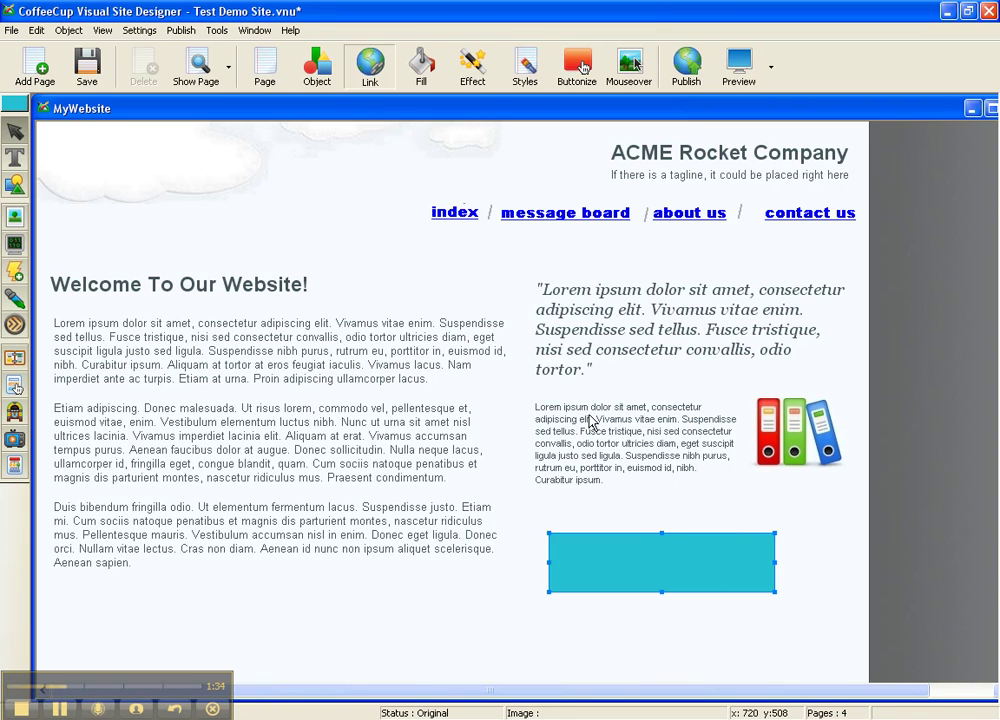
Fill the rectangle with the red grunge texture (tex46.jpg) instead of the zebra swatch.
{"action": "left_click", "coordinate": [527, 70]}
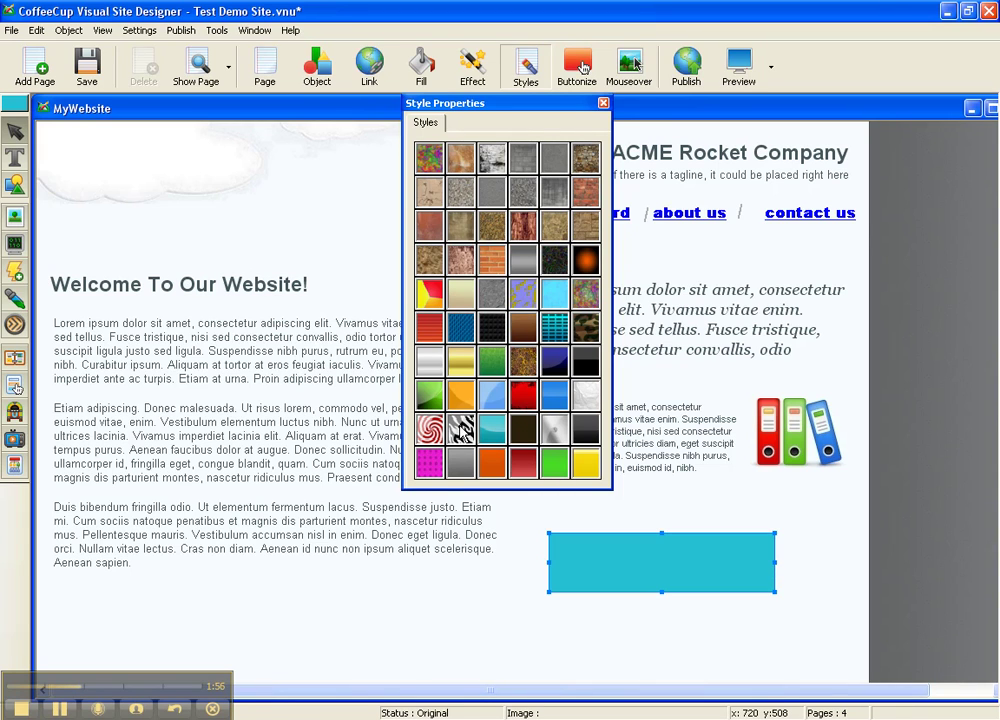
{"action": "left_click", "coordinate": [461, 430]}
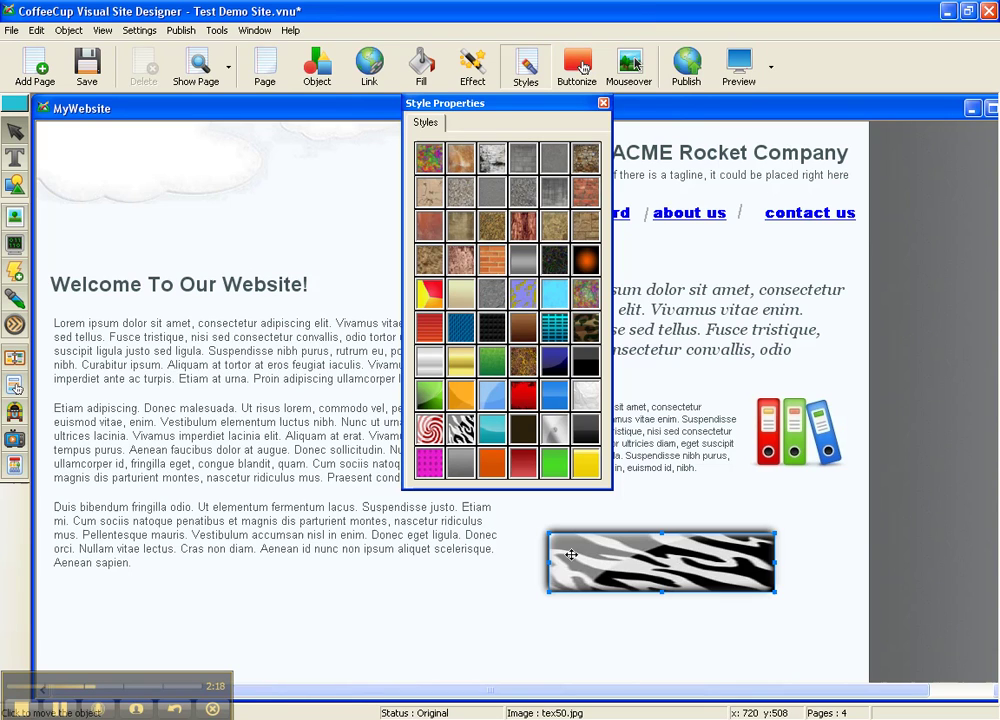
{"action": "left_click", "coordinate": [524, 396]}
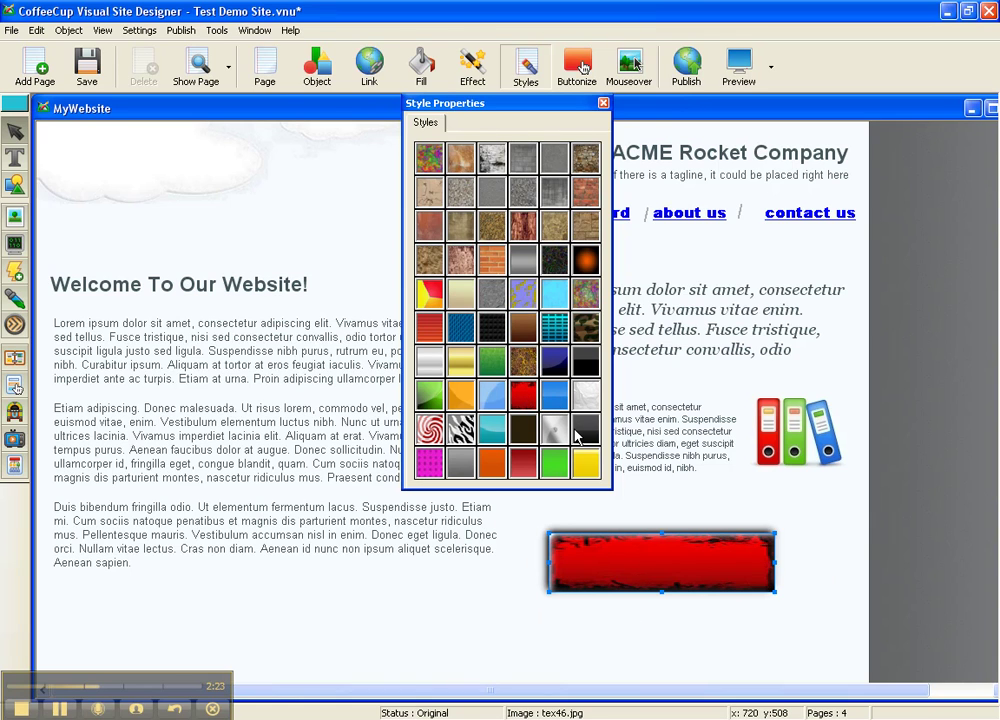
{"action": "left_click", "coordinate": [603, 103]}
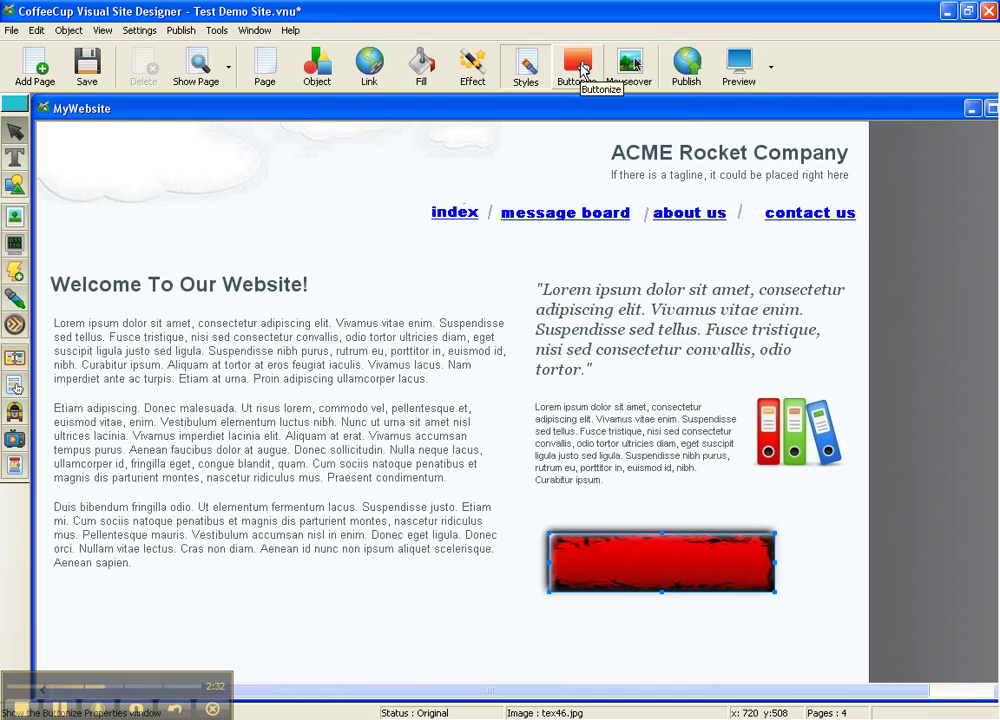
Buttonize the rectangle with the label 'Index', centre-aligned at font size 22.
{"action": "left_click", "coordinate": [581, 69]}
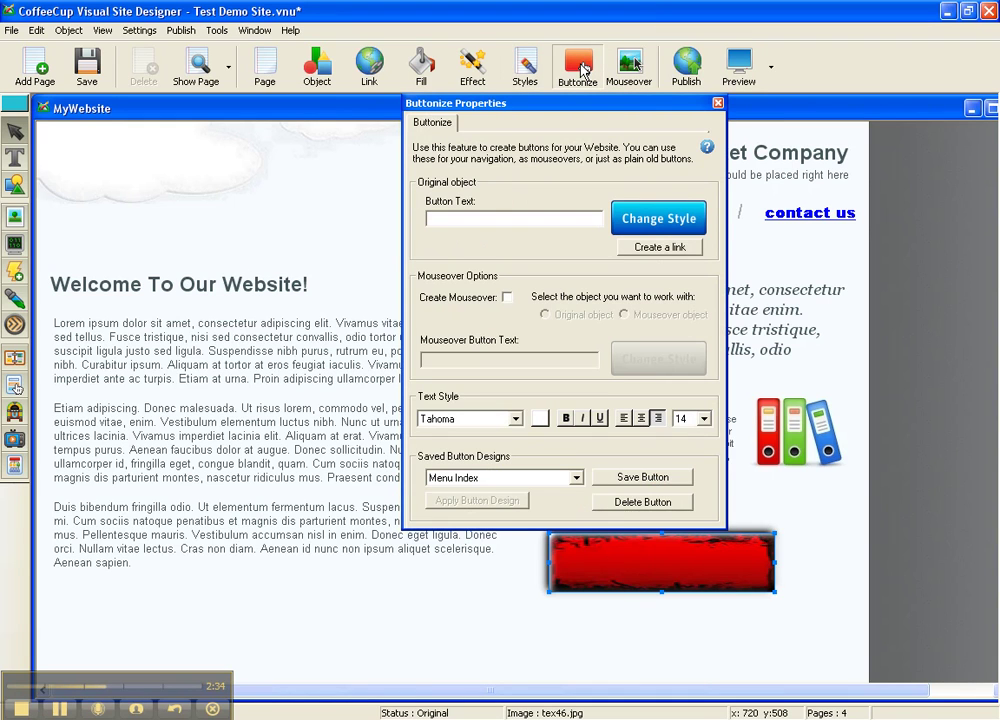
{"action": "left_click", "coordinate": [487, 219]}
{"action": "type", "text": "Index"}
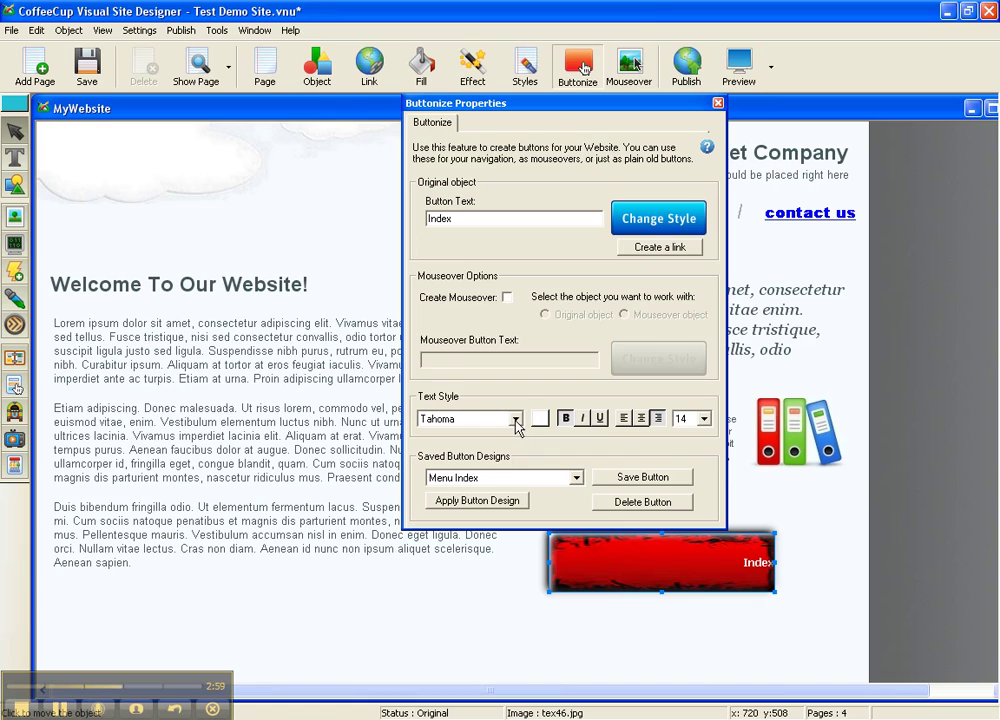
{"action": "left_click", "coordinate": [641, 420]}
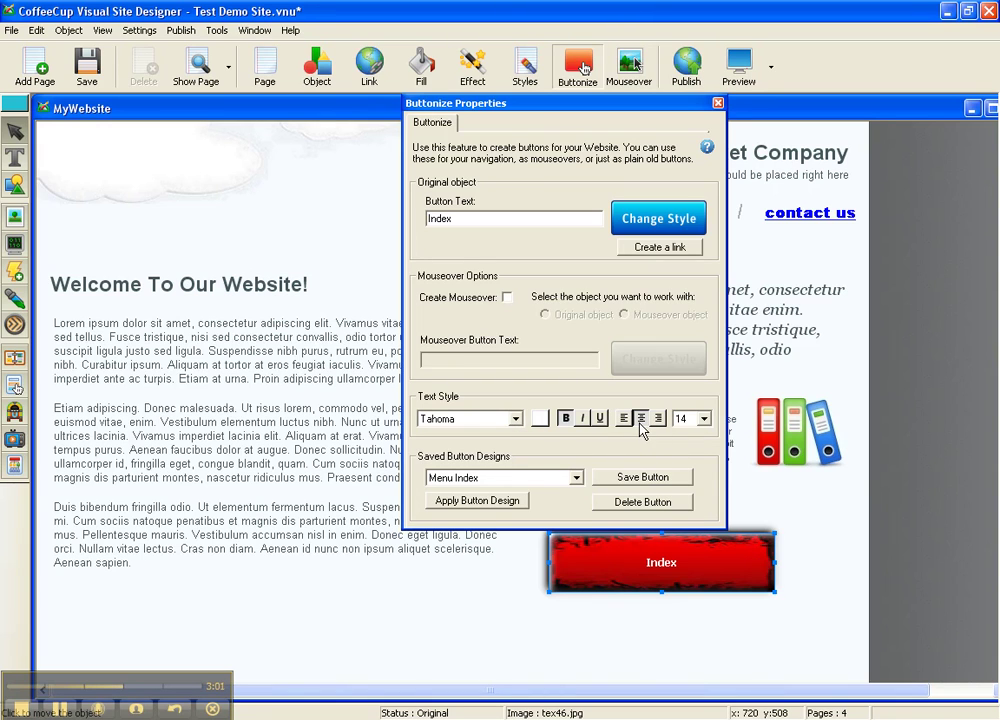
{"action": "left_click", "coordinate": [705, 420]}
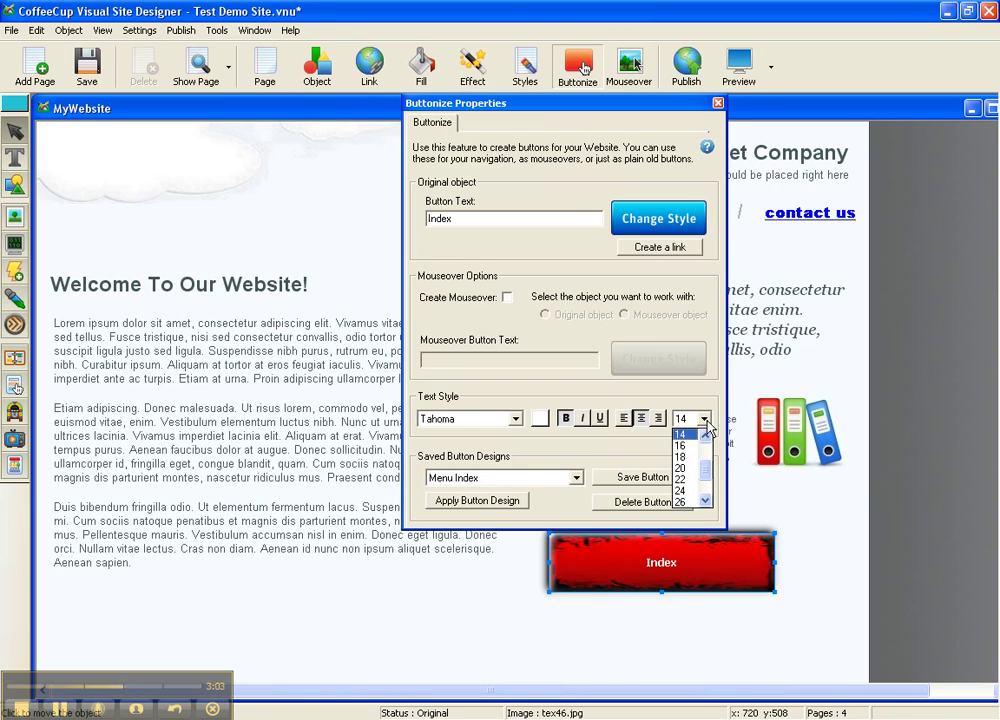
{"action": "left_click", "coordinate": [684, 479]}
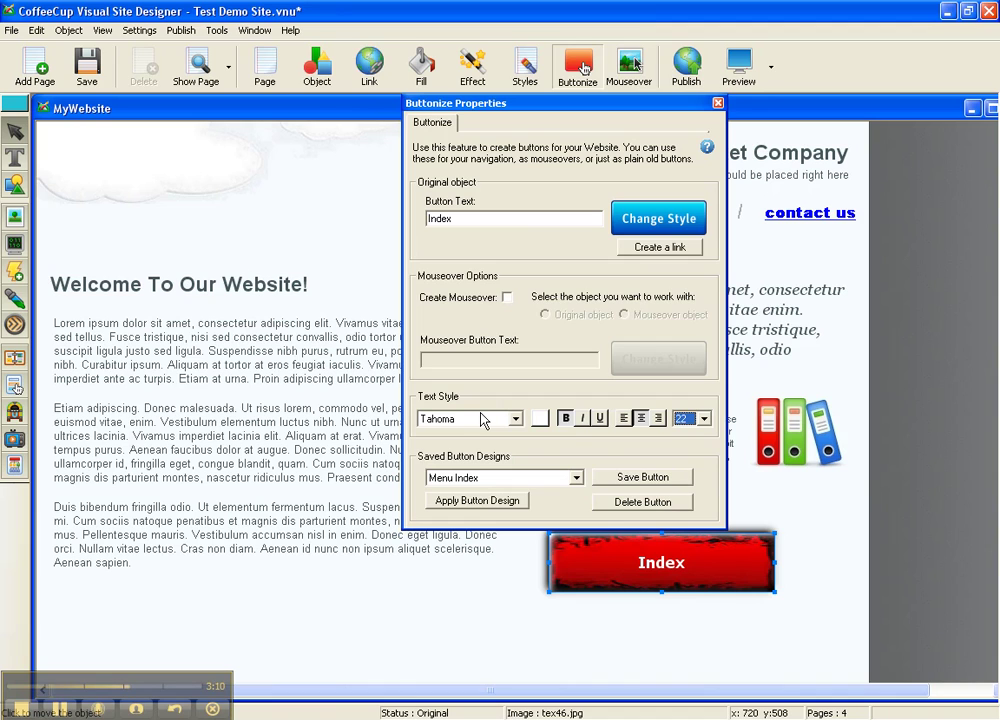
Set the Index label's text colour to yellow from the basic colours.
{"action": "left_click", "coordinate": [540, 419]}
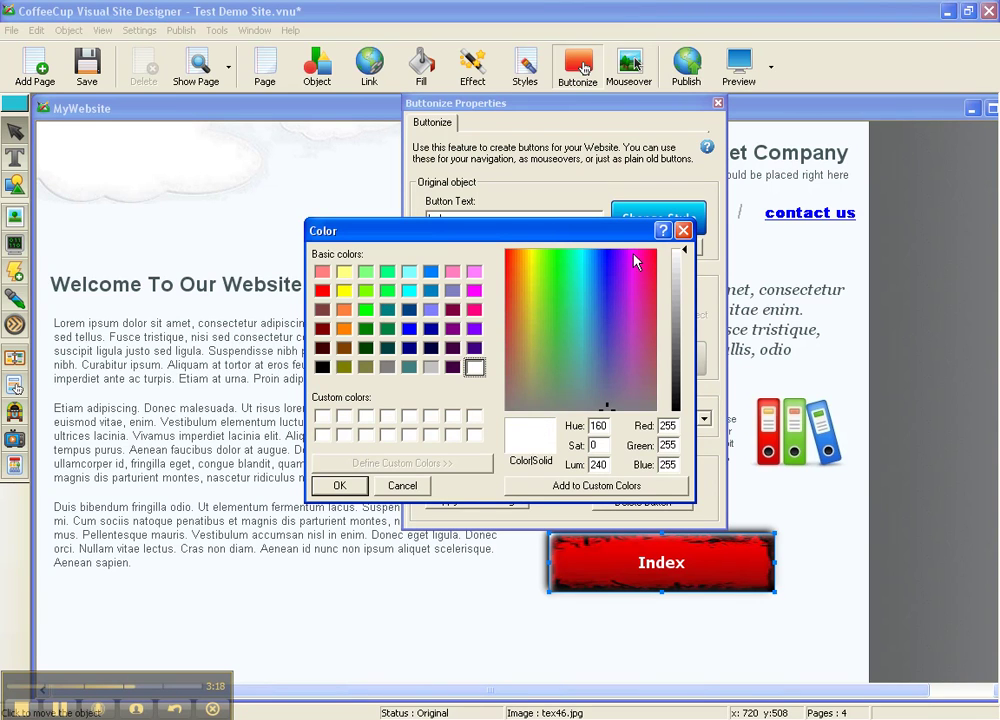
{"action": "left_click", "coordinate": [683, 230]}
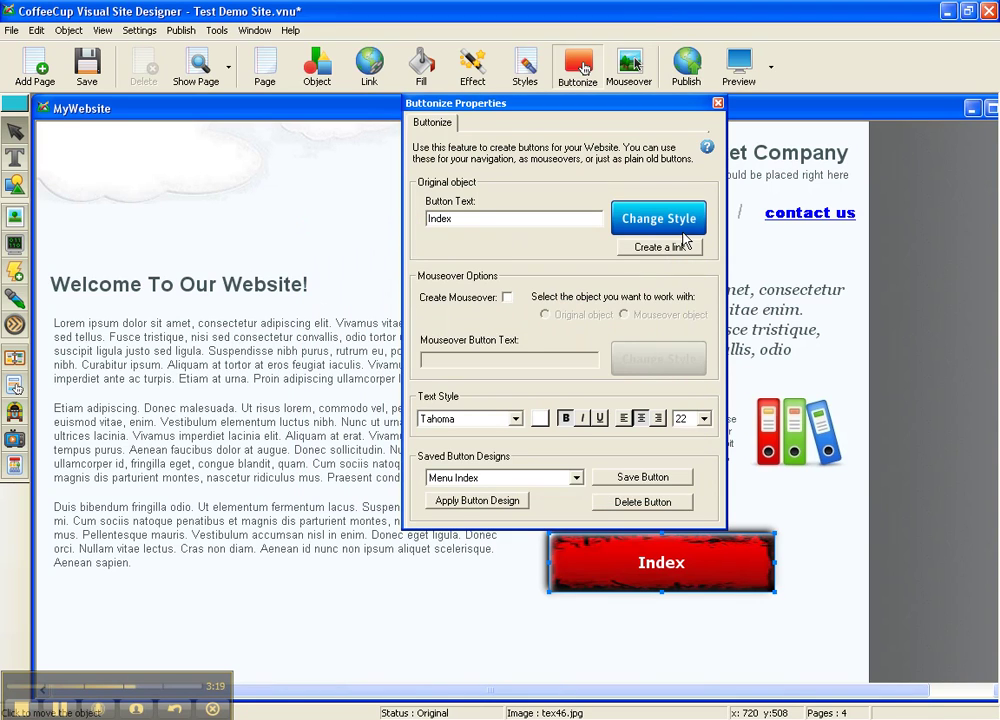
{"action": "left_click", "coordinate": [540, 420]}
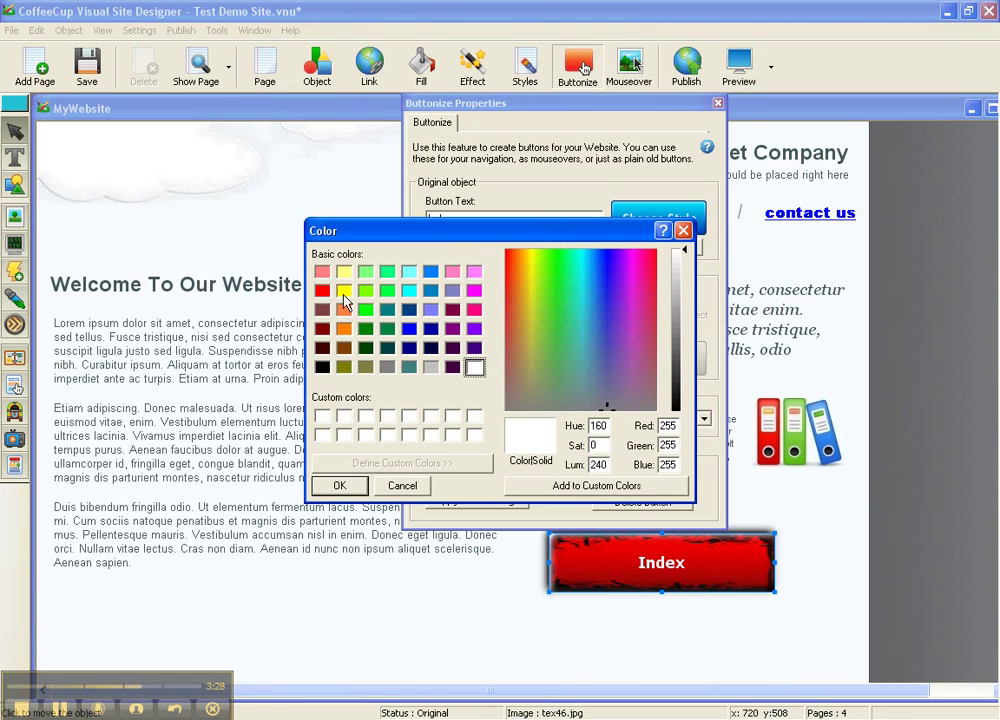
{"action": "left_click", "coordinate": [344, 292]}
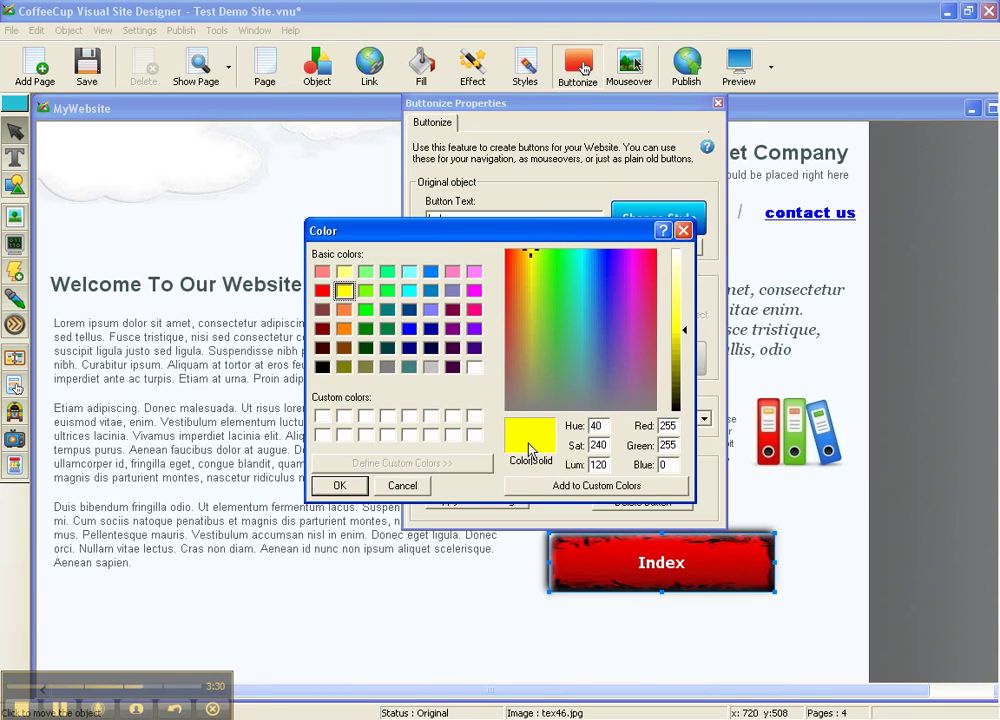
{"action": "left_click", "coordinate": [337, 484]}
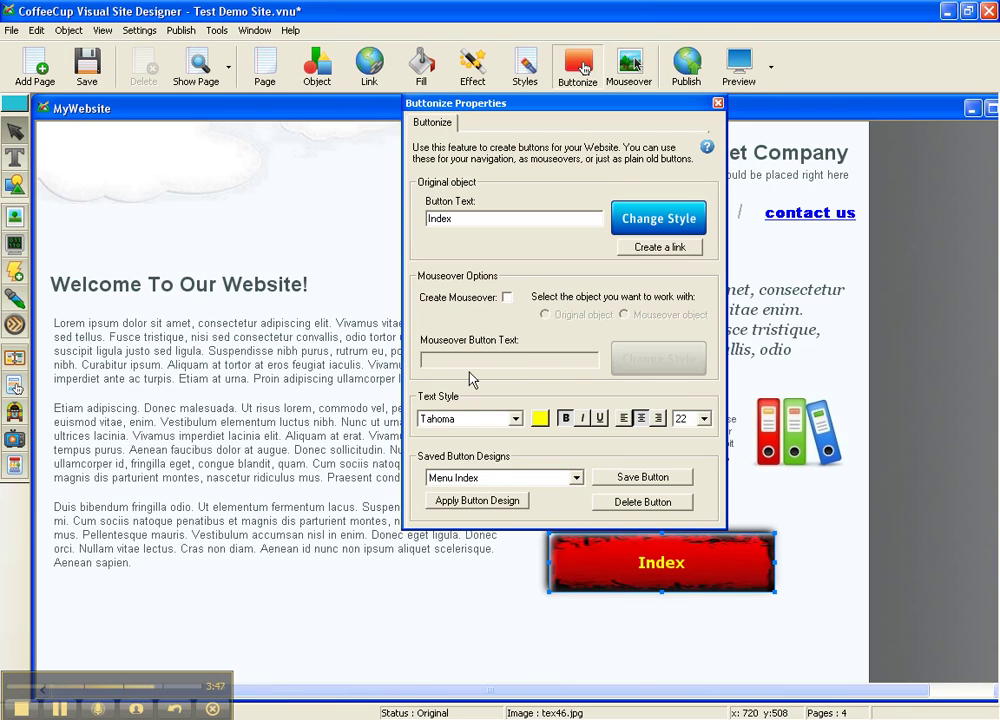
Create a mouseover version of the Index button styled with red Texture 9 (tex9.jpg).
{"action": "key", "text": "Tab"}
{"action": "left_click", "coordinate": [507, 298]}
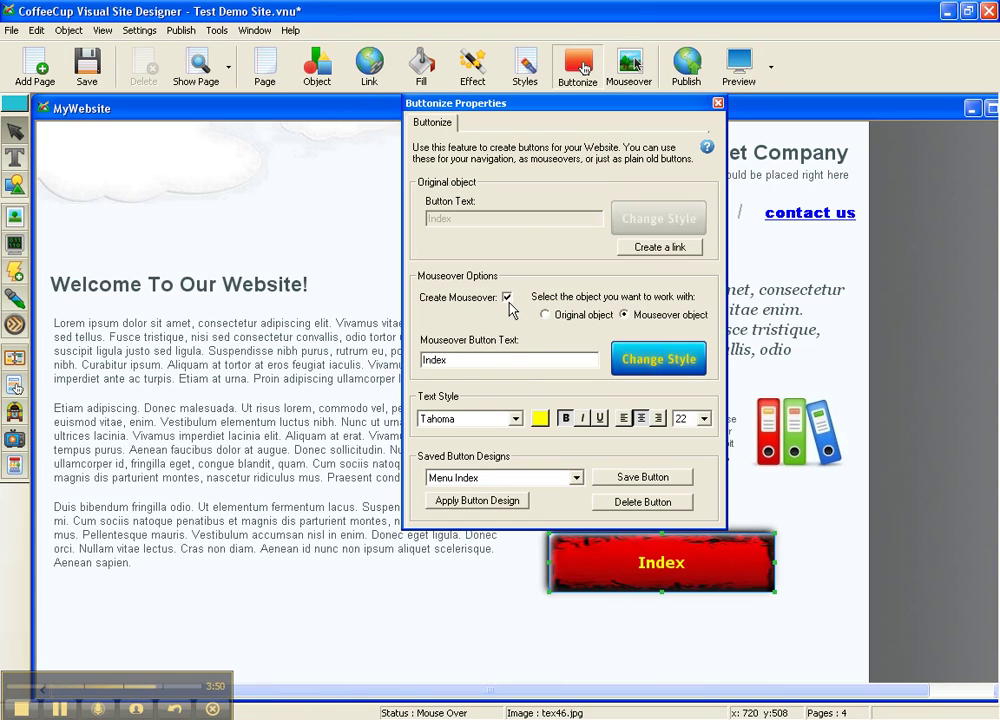
{"action": "left_click", "coordinate": [636, 370]}
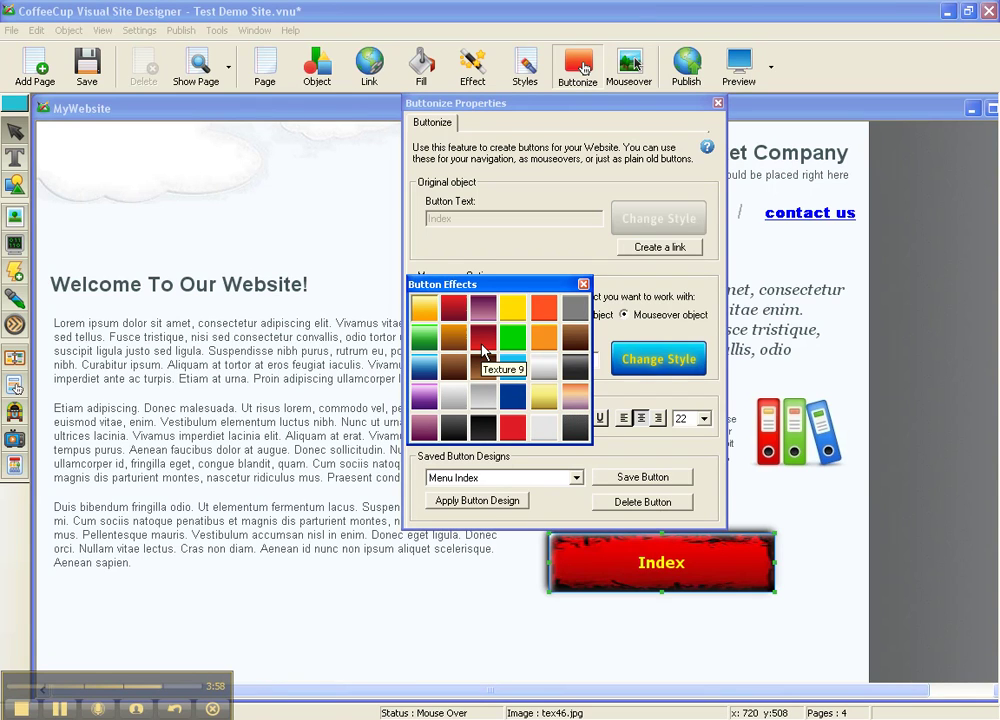
{"action": "left_click", "coordinate": [482, 344]}
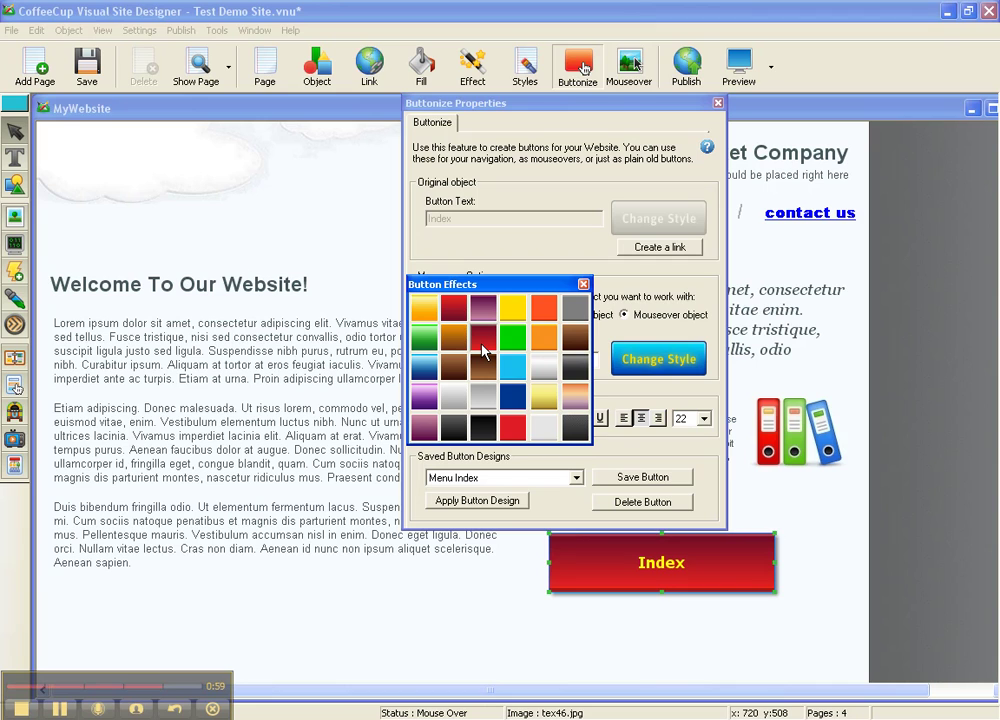
{"action": "left_click", "coordinate": [584, 285]}
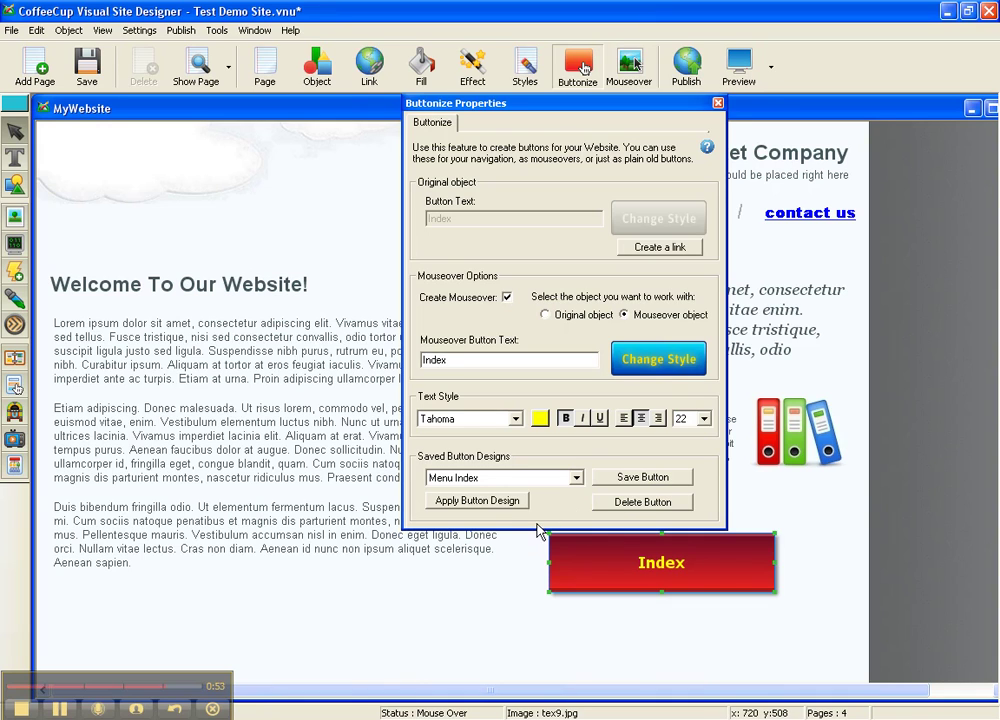
{"action": "left_click", "coordinate": [577, 478]}
{"action": "left_click", "coordinate": [577, 478]}
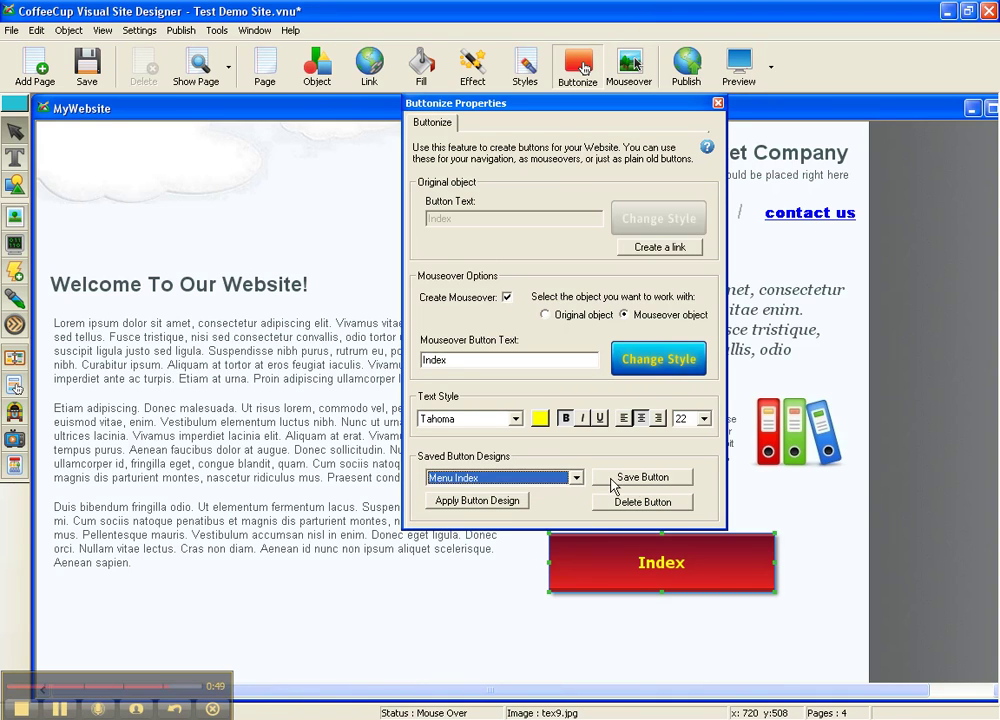
Close Buttonize Properties without saving the button design, leaving the red Index button on the page.
{"action": "left_click", "coordinate": [632, 480]}
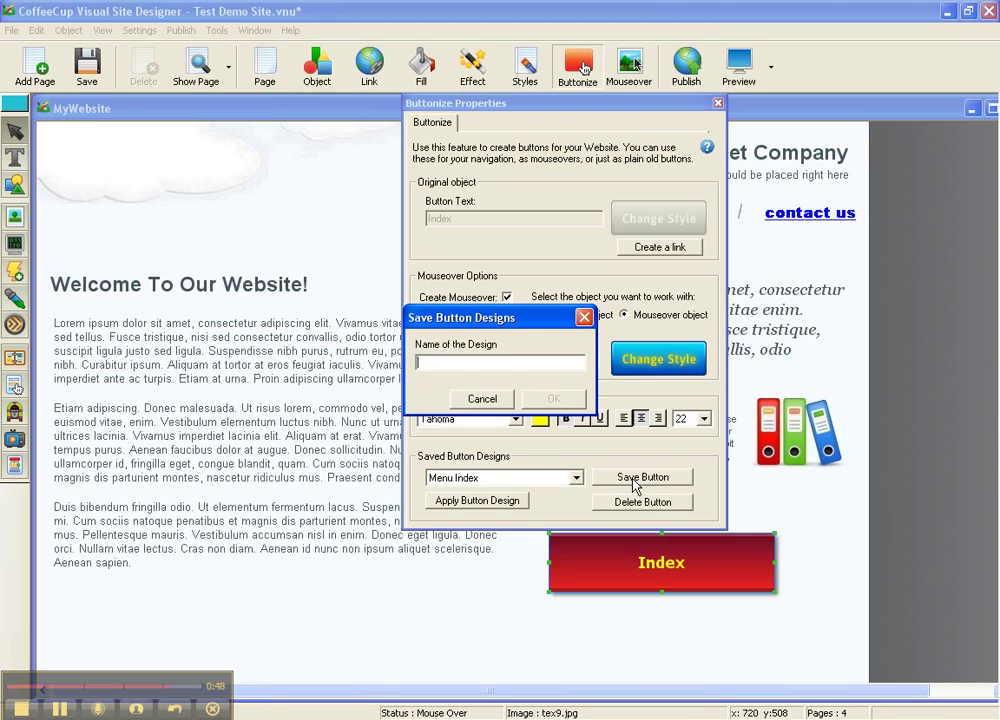
{"action": "left_click", "coordinate": [586, 320]}
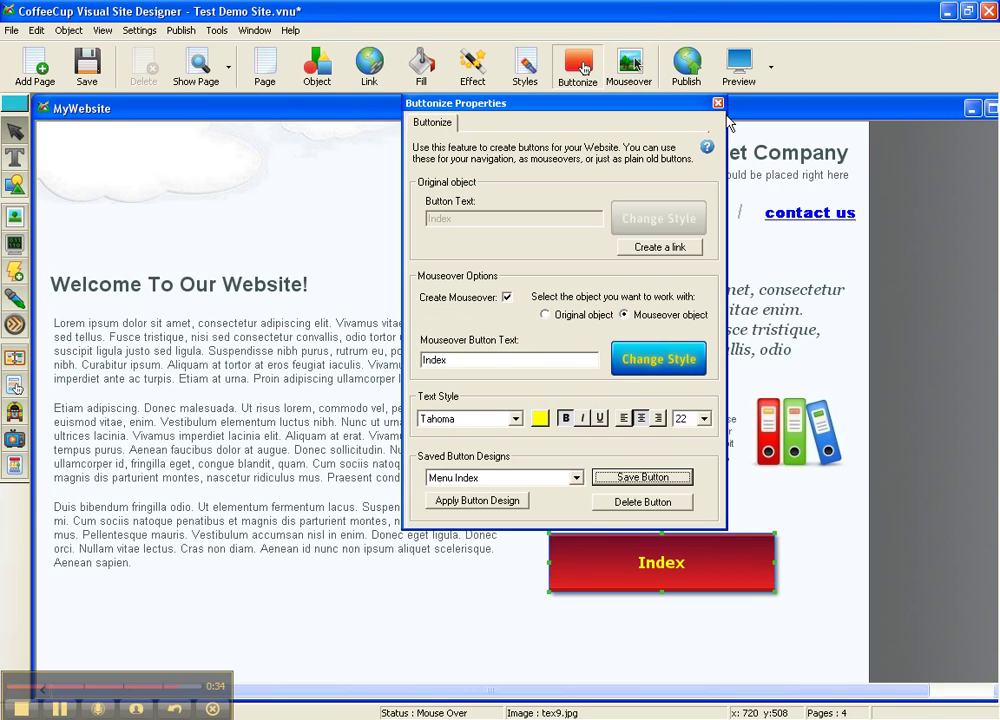
{"action": "left_click", "coordinate": [718, 104]}
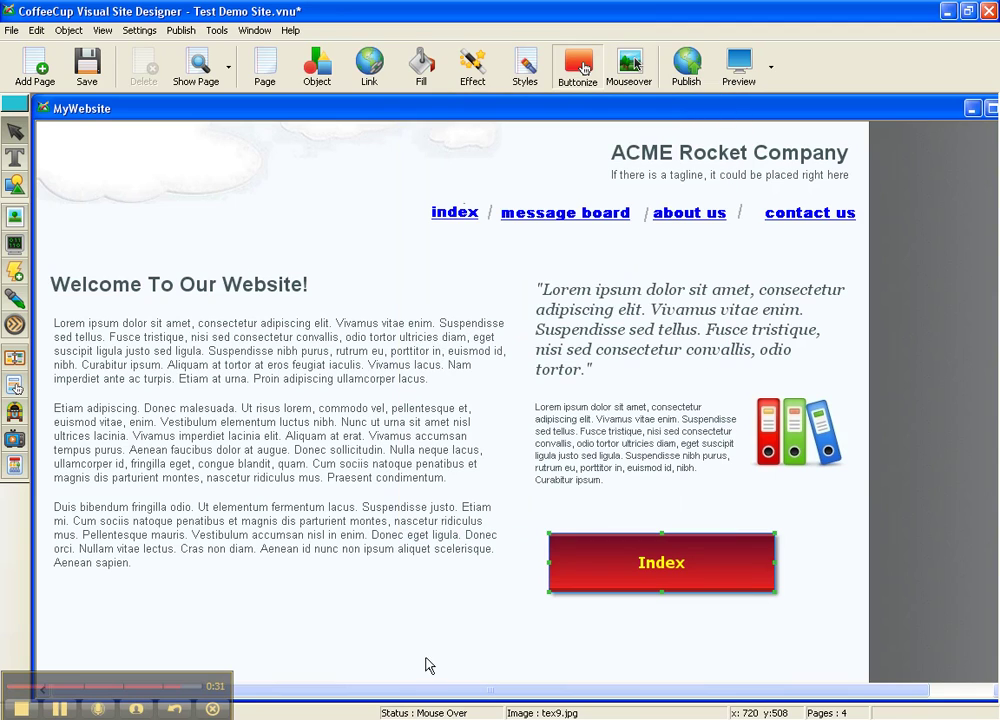